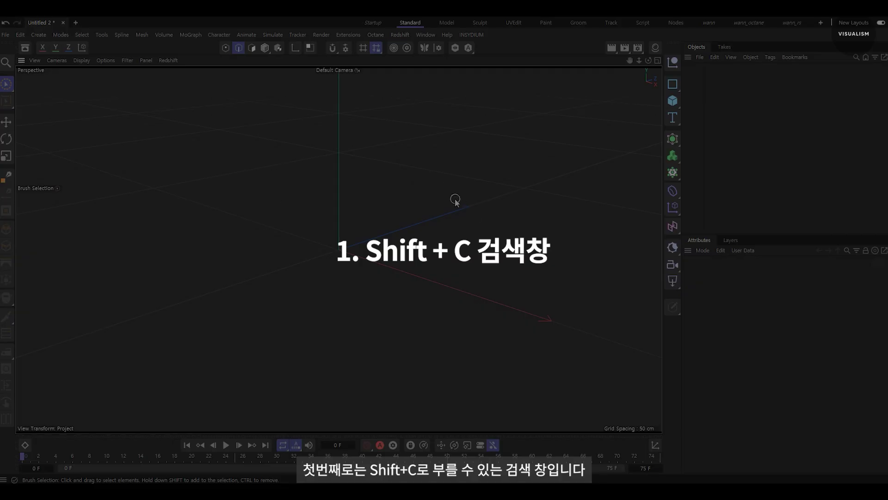
# Open Commander with Shift+C and expand the deformer and generator object palettes
pyautogui.hotkey('shift', 'c')
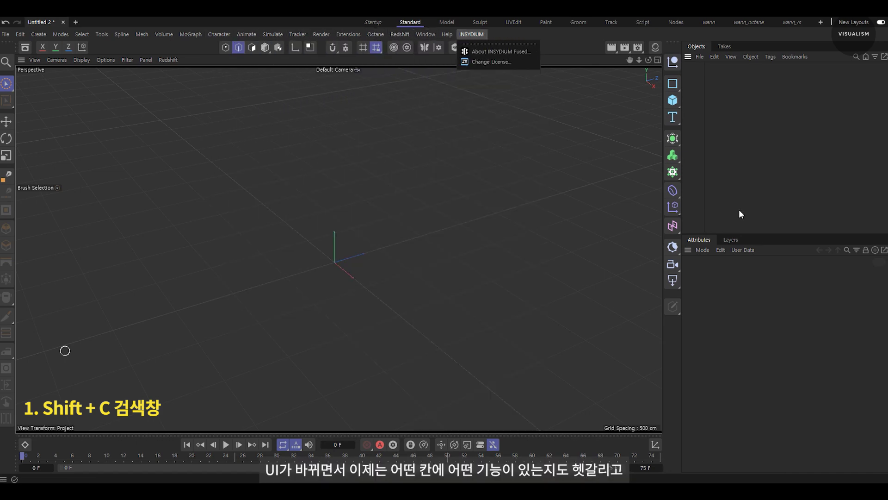
pyautogui.click(672, 190)
pyautogui.click(673, 138)
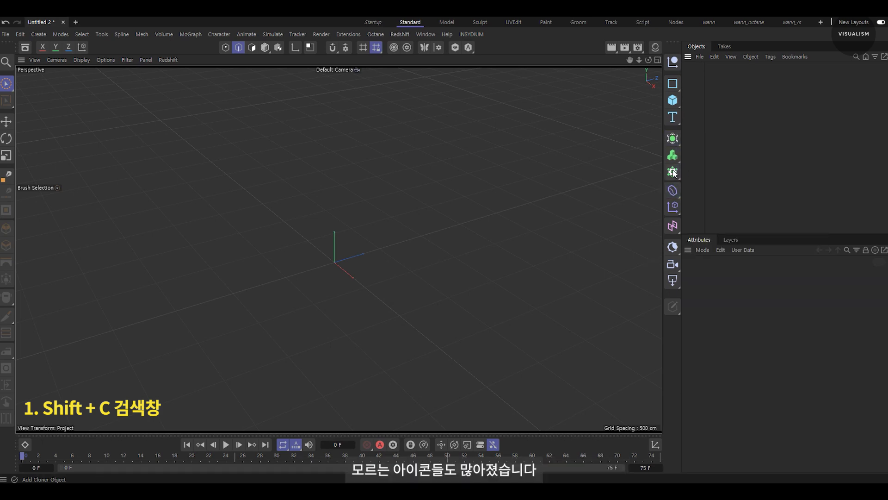
# Add a cube and a Cloner from Commander, then orbit to view the cube grid
pyautogui.hotkey('shift', 'c')
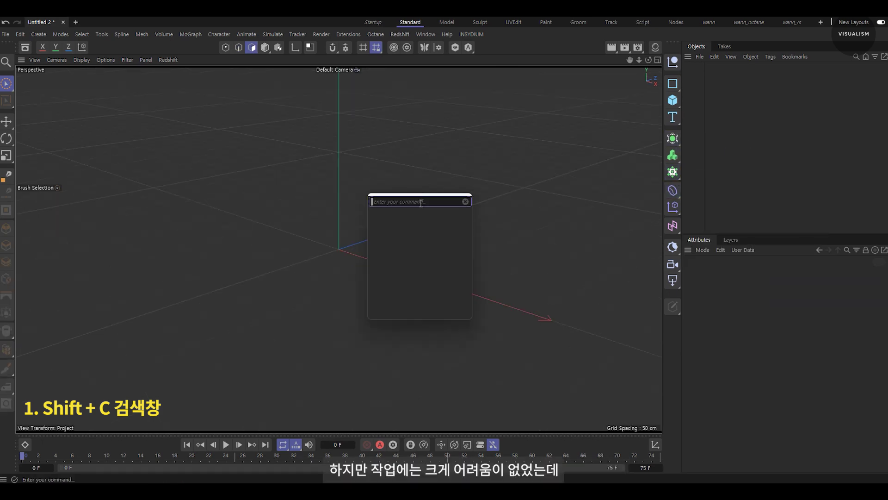
pyautogui.write('cube')
pyautogui.press('Return')
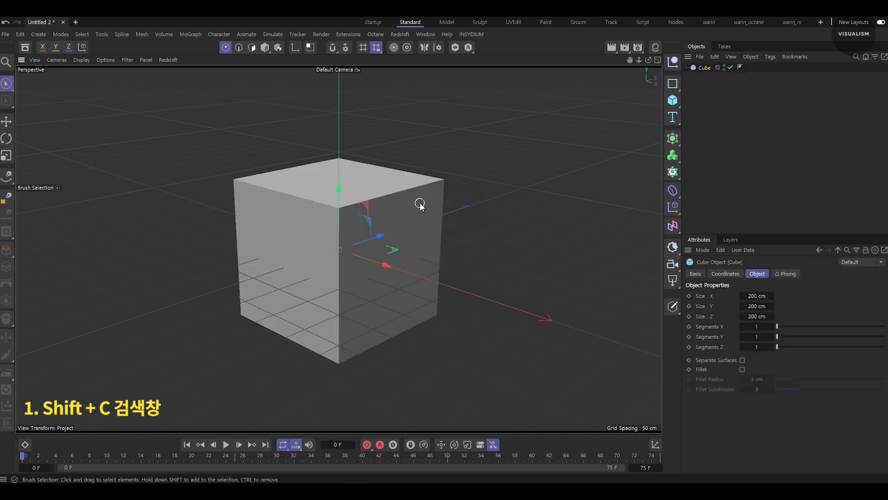
pyautogui.hotkey('shift', 'c')
pyautogui.write('cloner')
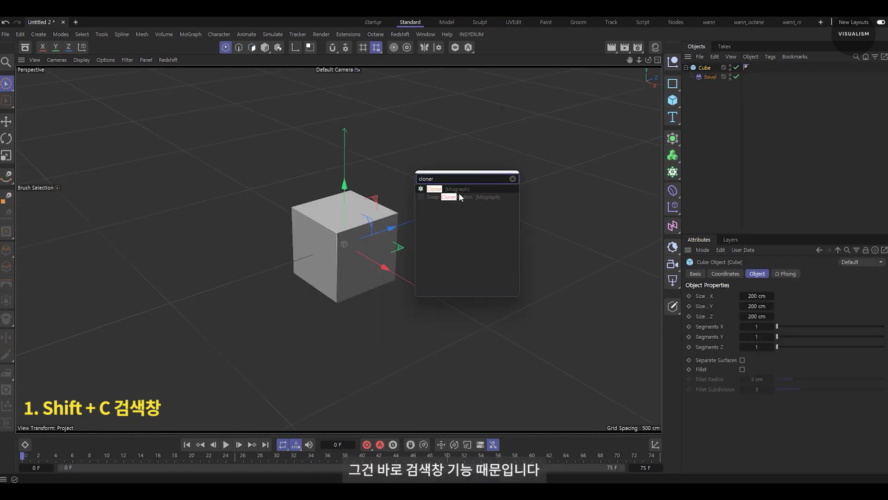
pyautogui.press('Return')
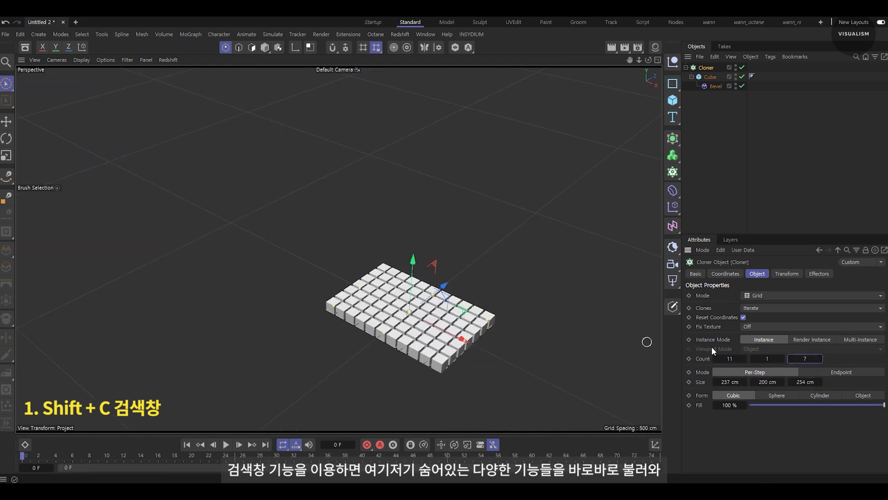
pyautogui.keyDown('alt'); pyautogui.moveTo(647, 342); pyautogui.dragTo(462, 256); pyautogui.keyUp('alt')
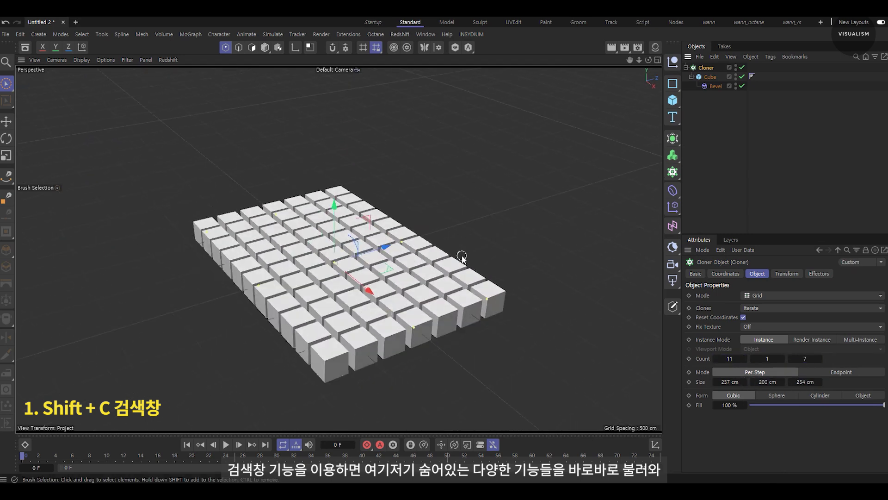
# Run the random command from Commander on the clones
pyautogui.hotkey('shift', 'c')
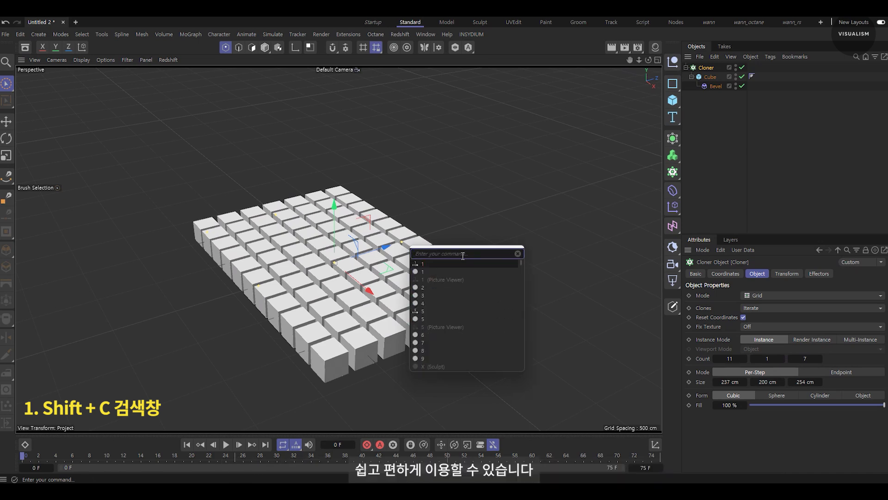
pyautogui.write('random')
pyautogui.press('Return')
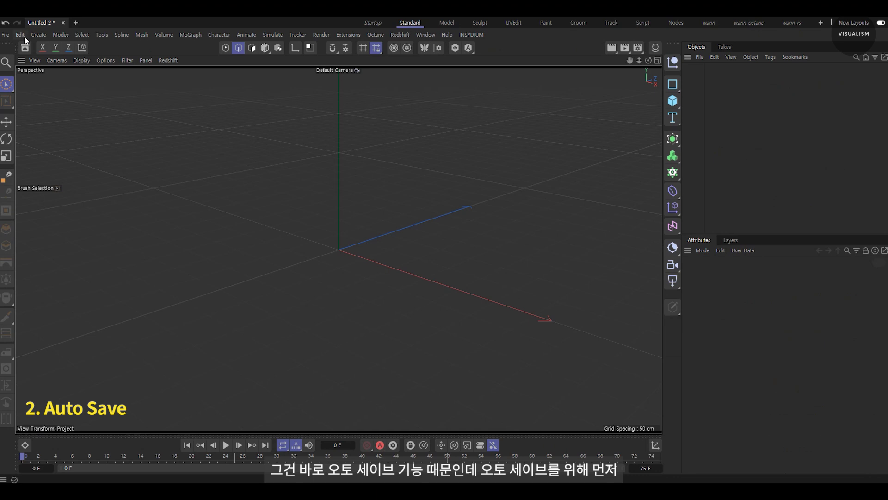
# Open Preferences > Files and the folder chooser for the D:\c4d backup auto-save path
pyautogui.click(22, 36)
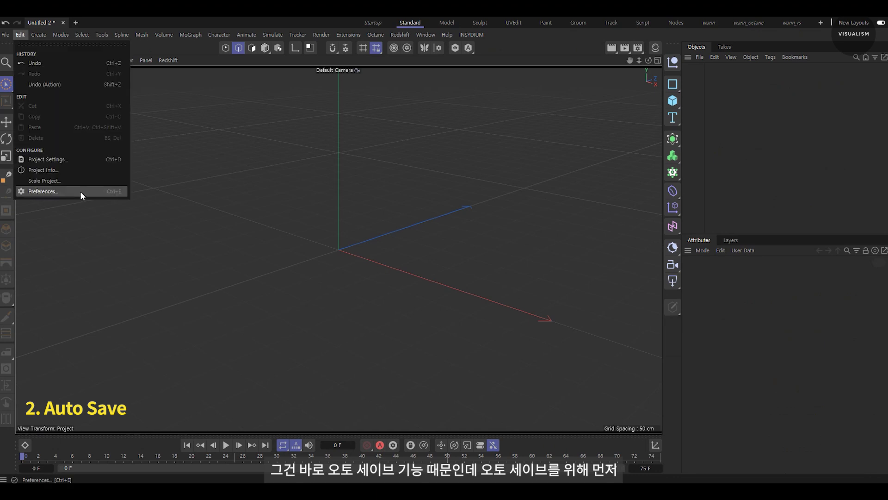
pyautogui.click(80, 191)
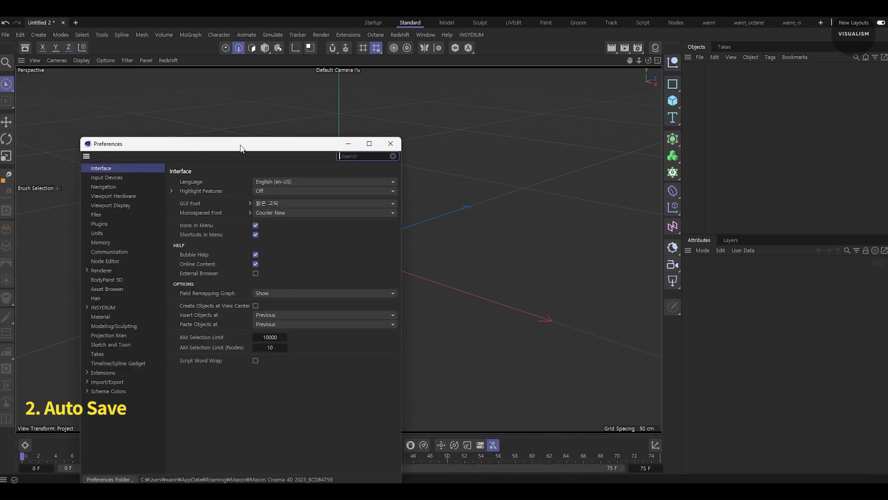
pyautogui.moveTo(186, 147); pyautogui.dragTo(356, 69)
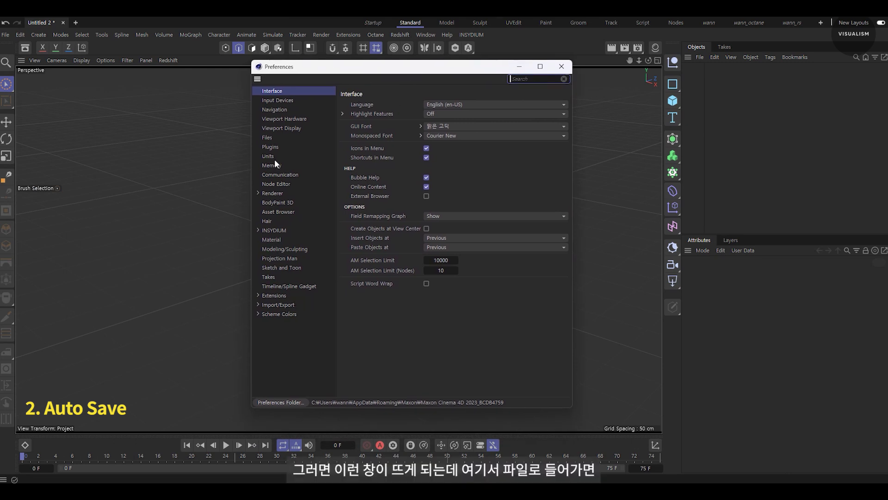
pyautogui.click(273, 135)
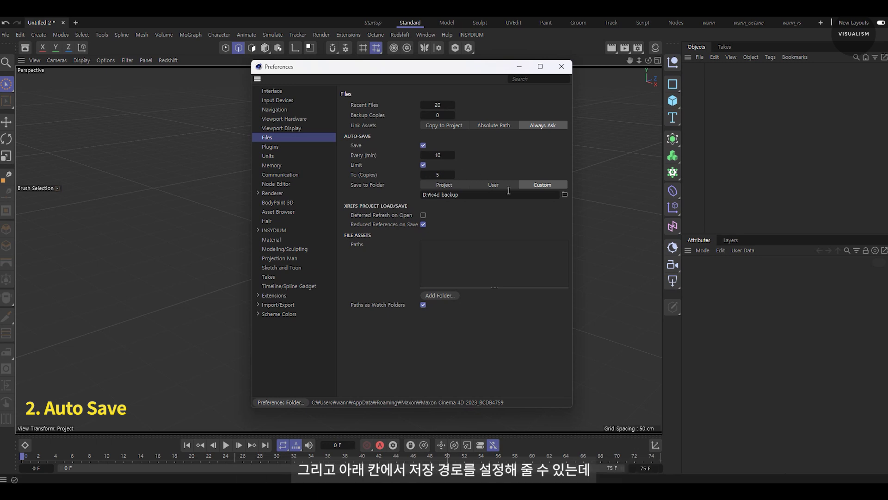
pyautogui.click(565, 194)
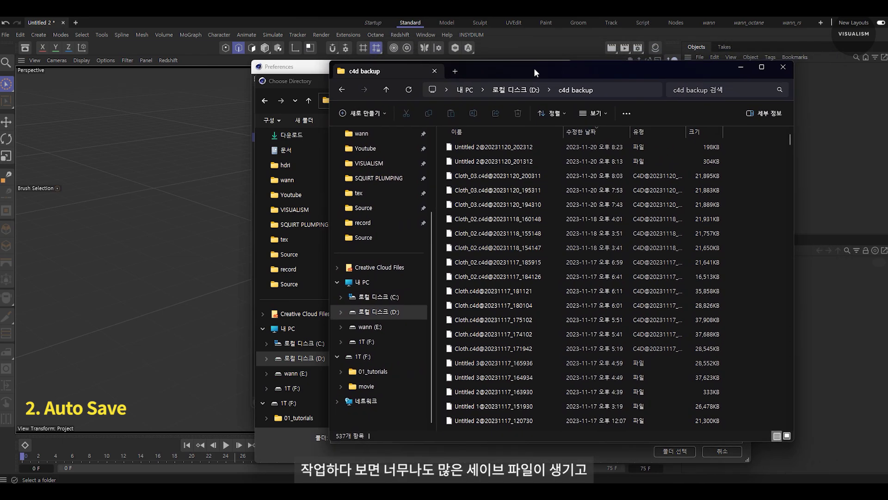
pyautogui.moveTo(534, 68); pyautogui.dragTo(584, 77)
pyautogui.scroll(-20, 593, 182)
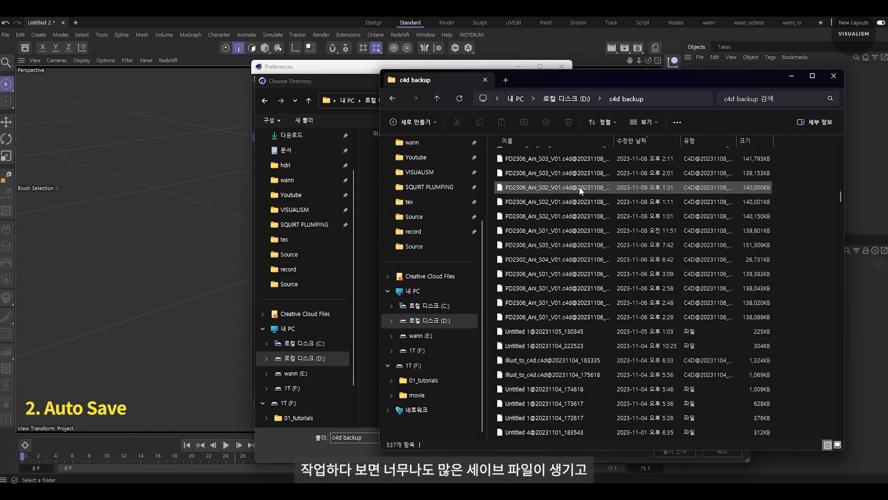
pyautogui.scroll(-15, 579, 187)
pyautogui.scroll(-15, 584, 179)
pyautogui.scroll(-15, 584, 178)
pyautogui.scroll(-15, 582, 175)
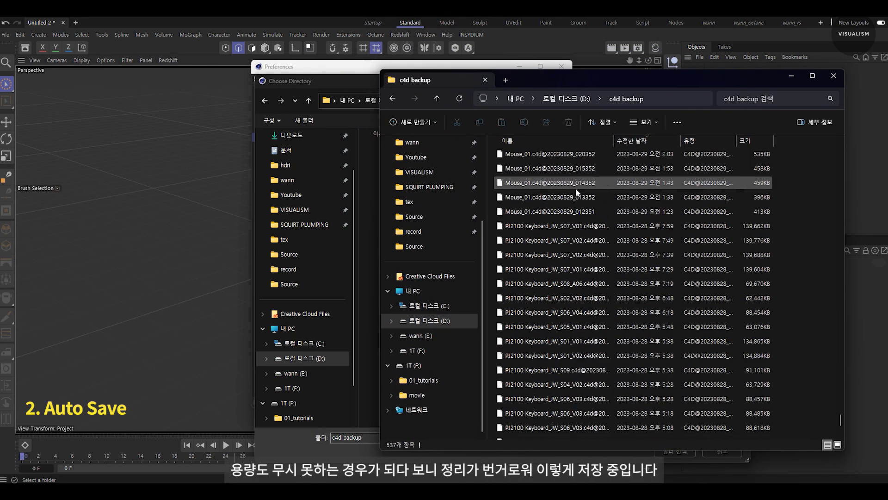
pyautogui.scroll(12, 577, 192)
pyautogui.scroll(12, 576, 195)
pyautogui.scroll(12, 574, 199)
pyautogui.scroll(12, 570, 203)
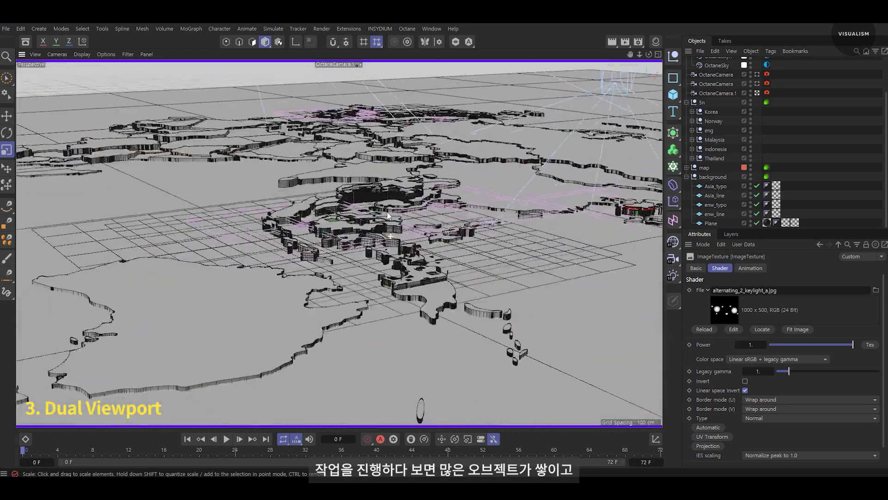
# Orbit across the map and expand the eng and Norway groups in the Object Manager
pyautogui.moveTo(387, 215)
pyautogui.keyDown('alt'); pyautogui.mouseDown()
pyautogui.moveTo(459, 222)
pyautogui.moveTo(317, 253)
pyautogui.moveTo(456, 265)
pyautogui.moveTo(361, 280)
pyautogui.moveTo(416, 268)
pyautogui.mouseUp(); pyautogui.keyUp('alt')
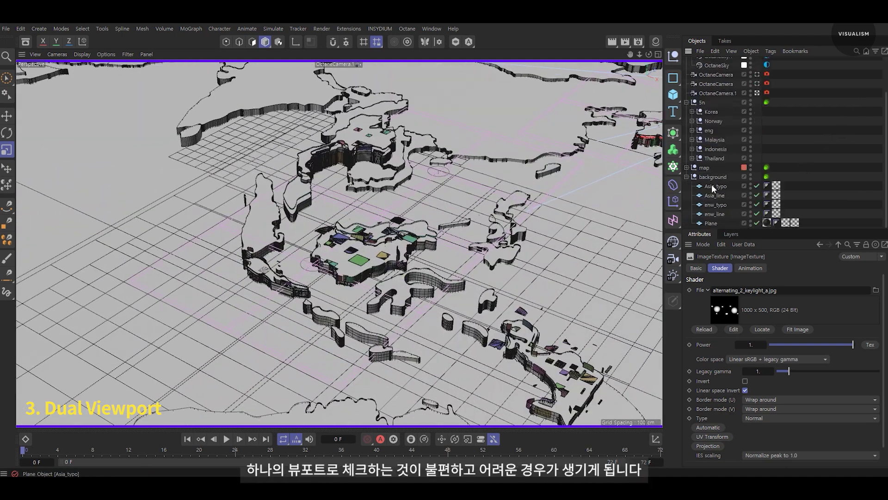
pyautogui.click(693, 130)
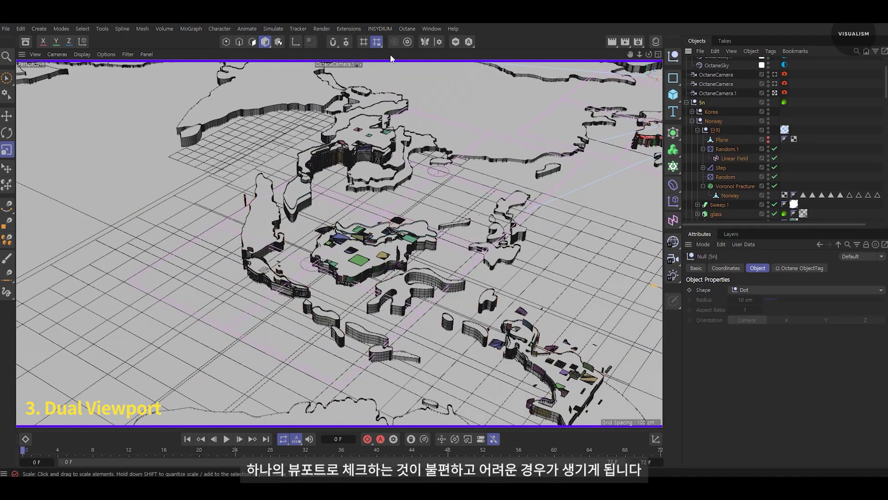
pyautogui.click(127, 54)
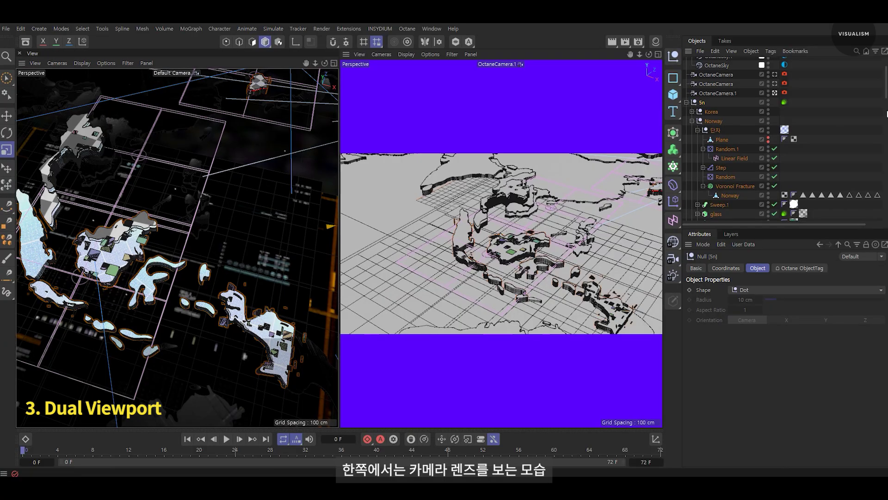
# Select Asia_typo, view through OctaneCamera.1, and swap the camera and free panels
pyautogui.click(310, 228)
pyautogui.click(775, 84)
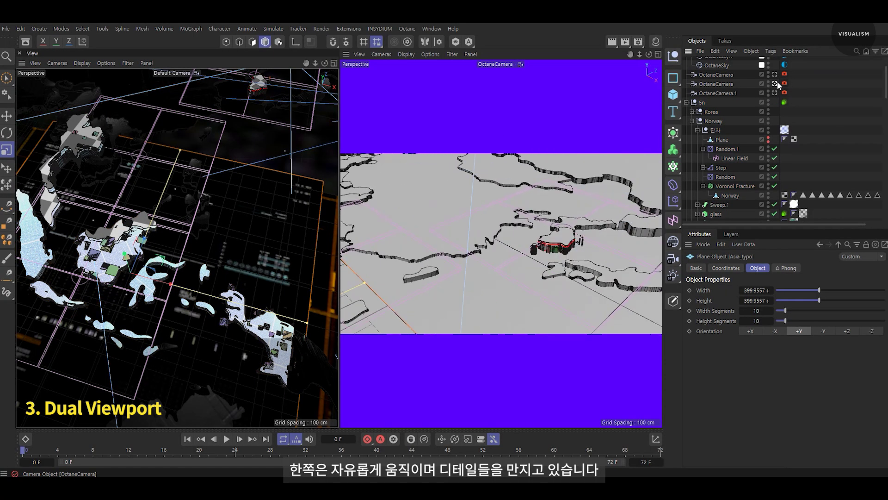
pyautogui.click(775, 75)
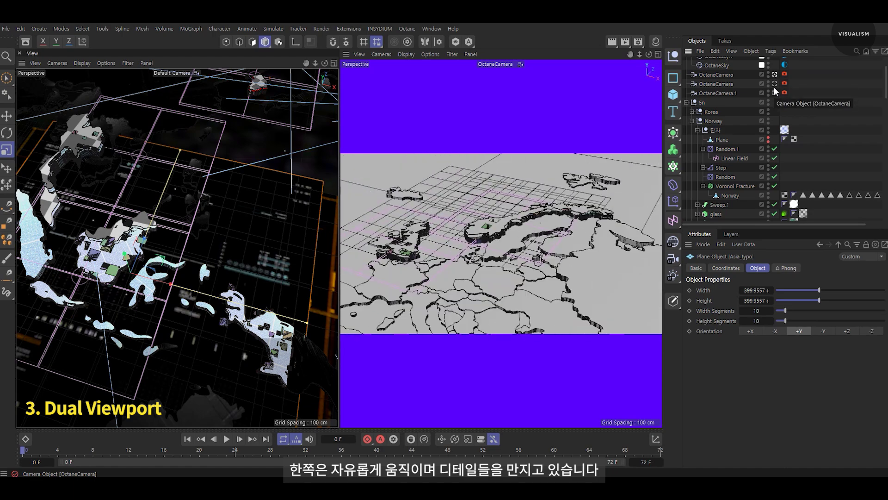
pyautogui.click(775, 93)
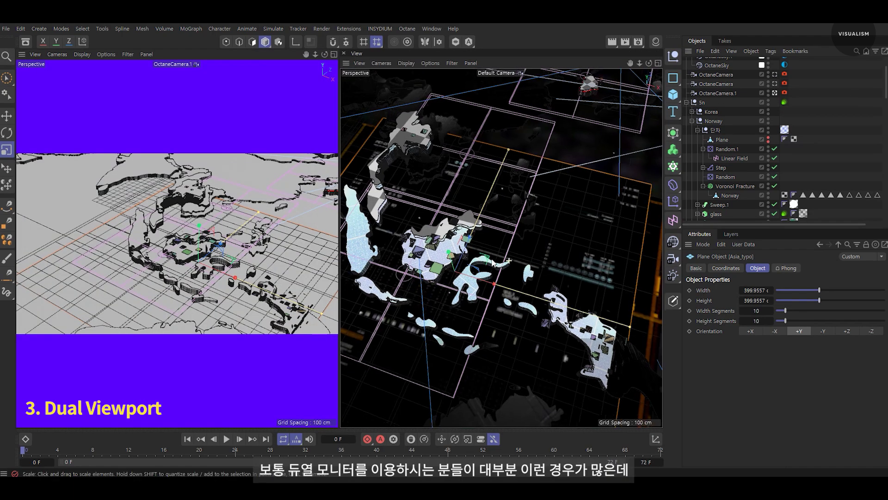
pyautogui.moveTo(484, 237)
pyautogui.keyDown('alt'); pyautogui.mouseDown()
pyautogui.moveTo(473, 251)
pyautogui.moveTo(497, 260)
pyautogui.moveTo(583, 204)
pyautogui.mouseUp(); pyautogui.keyUp('alt')
# Set the free view to Gouraud Shading (Lines) and orbit closer to the map
pyautogui.press('n')
pyautogui.click(497, 261)
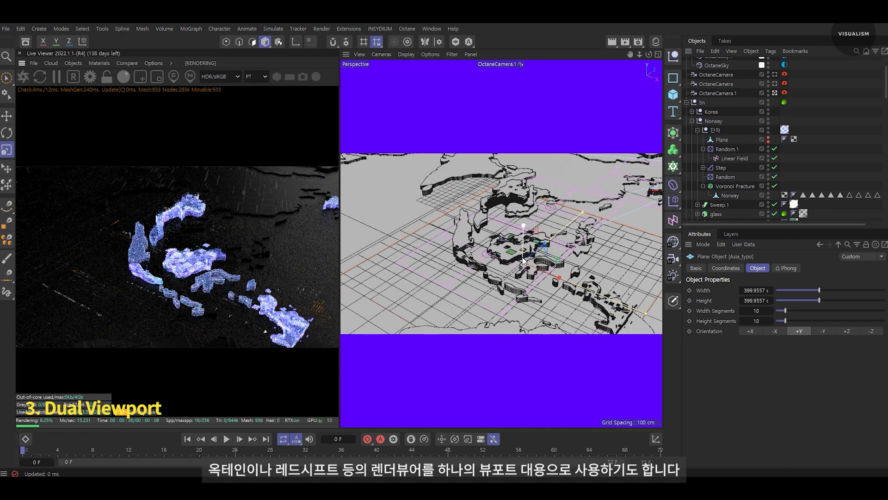
pyautogui.keyDown('alt'); pyautogui.moveTo(521, 253); pyautogui.dragTo(541, 240); pyautogui.keyUp('alt')
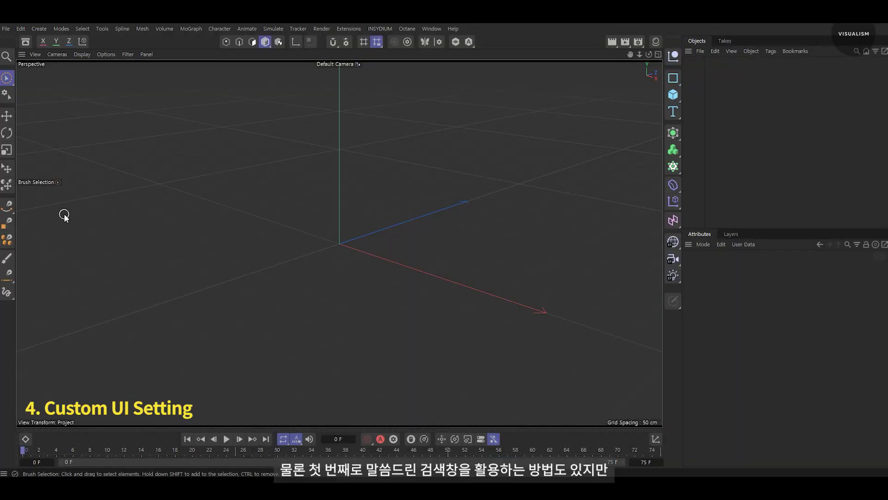
# Open Customize Palettes and create a new empty palette
pyautogui.click(432, 28)
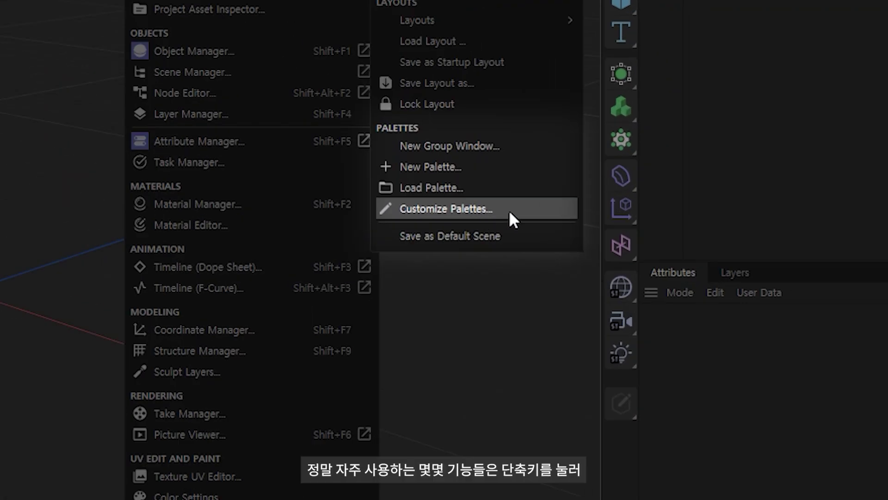
pyautogui.click(509, 210)
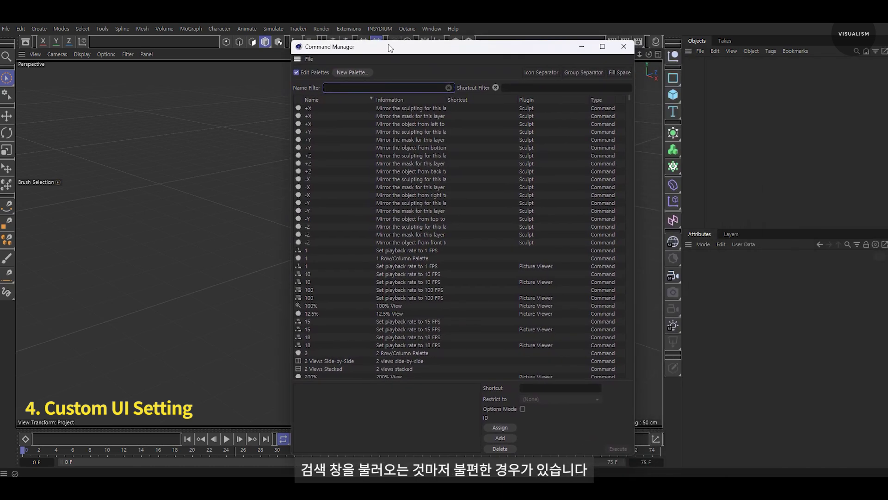
pyautogui.moveTo(402, 52); pyautogui.dragTo(498, 79)
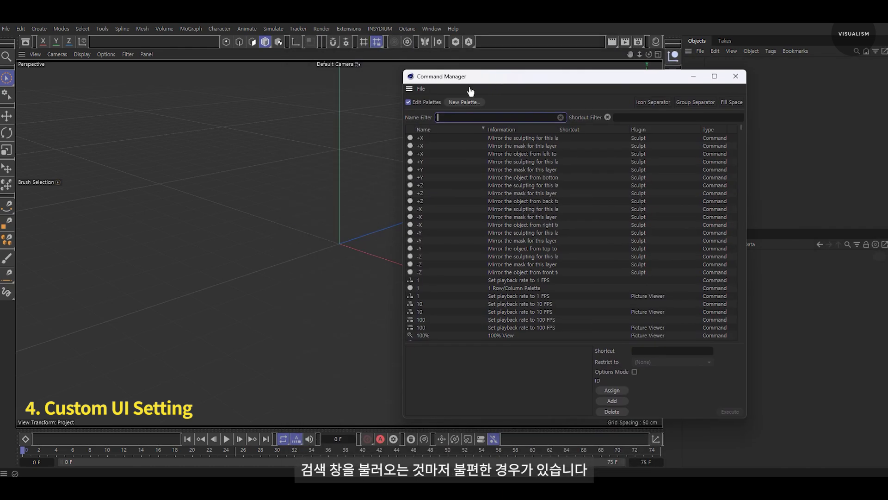
pyautogui.click(459, 103)
pyautogui.moveTo(155, 121); pyautogui.dragTo(311, 164)
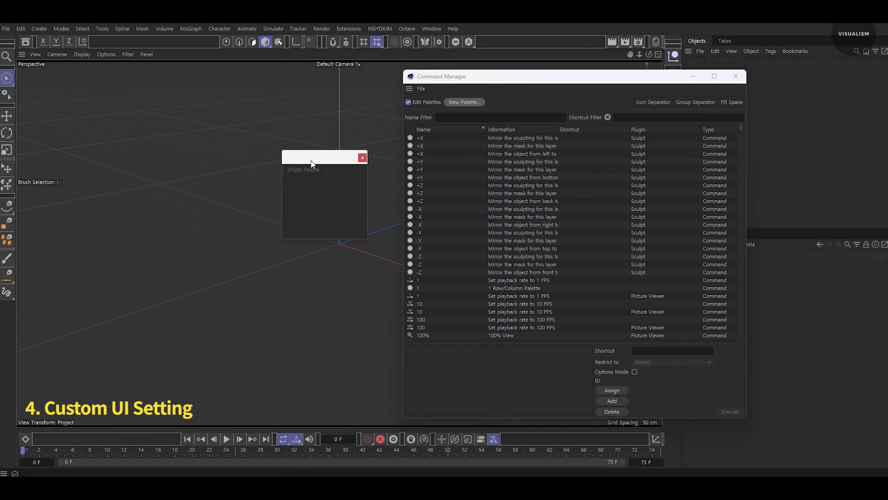
# Add the Axis Center and Reset Transform commands to the new palette
pyautogui.click(456, 119)
pyautogui.write('axis ce')
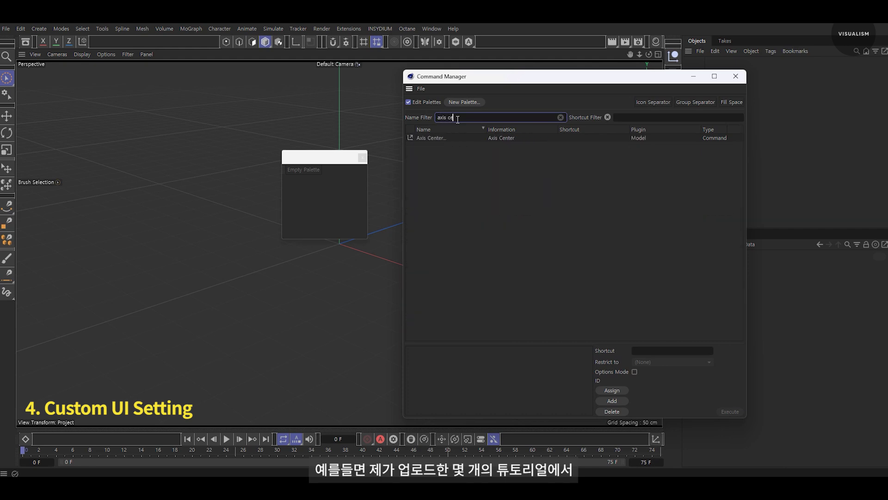
pyautogui.moveTo(433, 138); pyautogui.dragTo(363, 160)
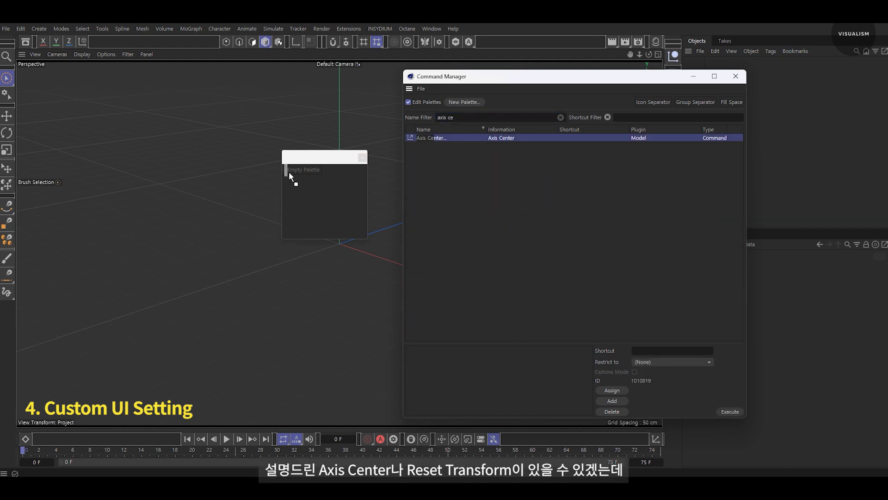
pyautogui.click(471, 117)
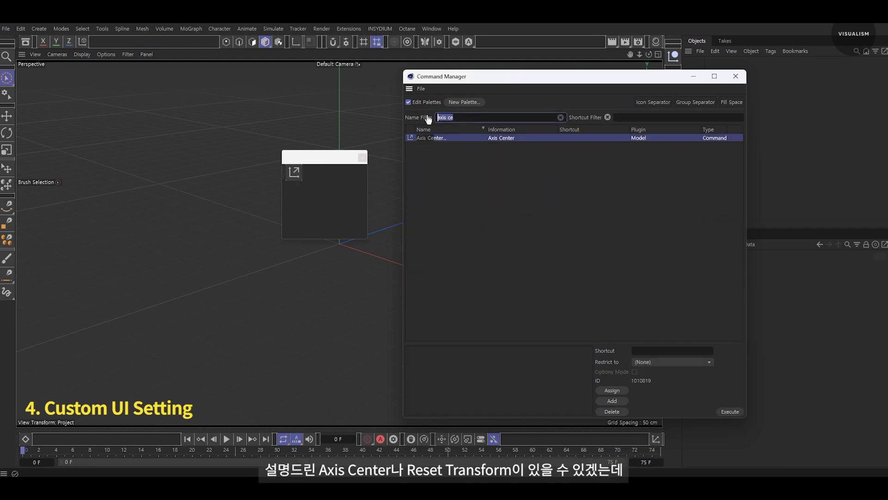
pyautogui.write('reset ran')
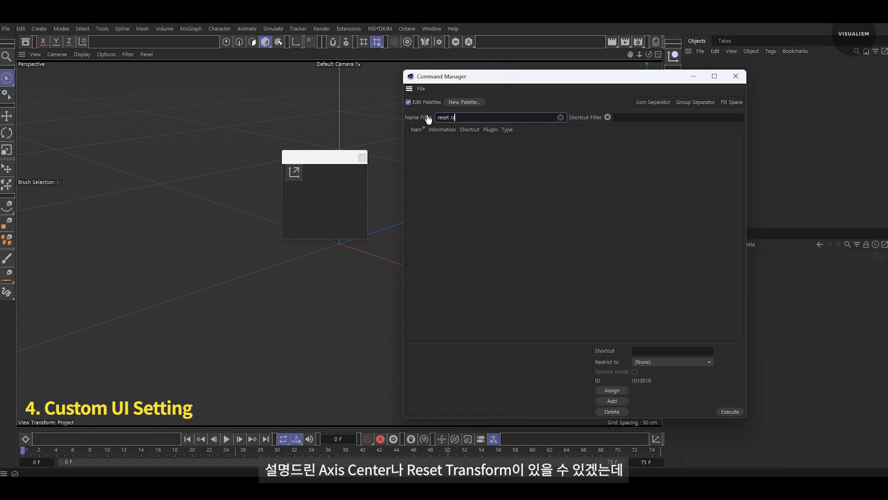
pyautogui.press('BackSpace')
pyautogui.write('tran')
pyautogui.moveTo(447, 138); pyautogui.dragTo(348, 173)
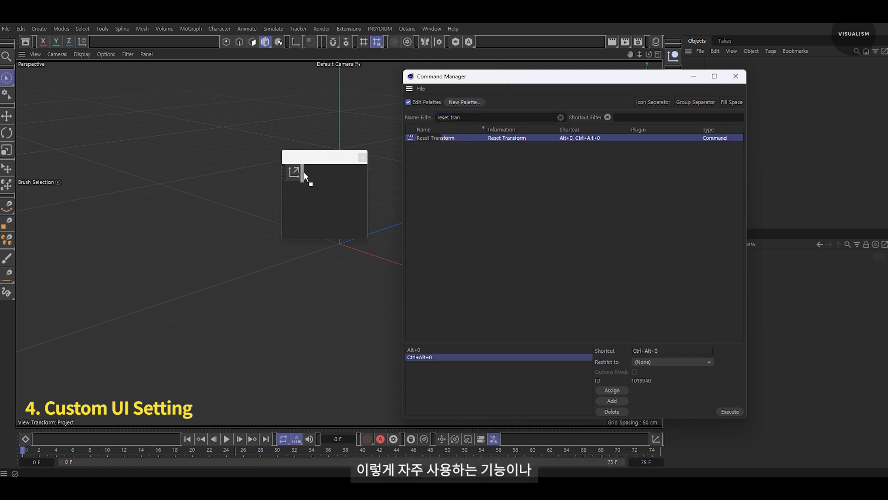
# Close the command manager and set the docked palette to show text labels
pyautogui.click(735, 75)
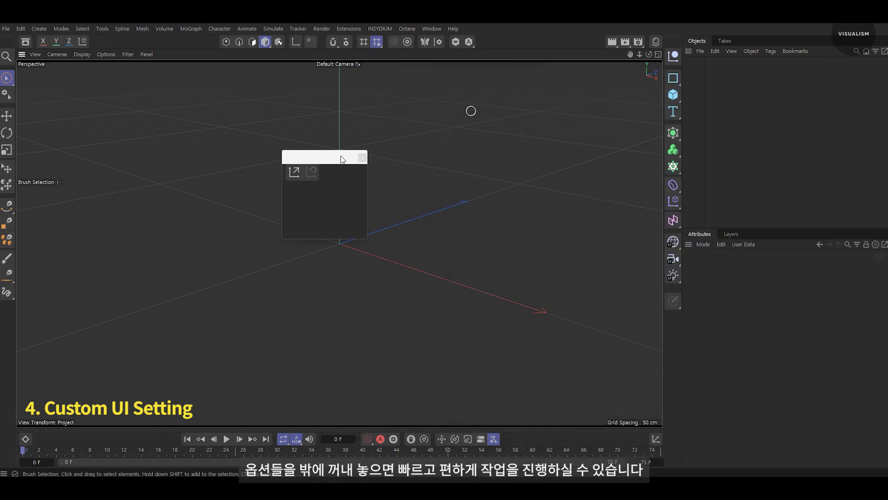
pyautogui.click(705, 49)
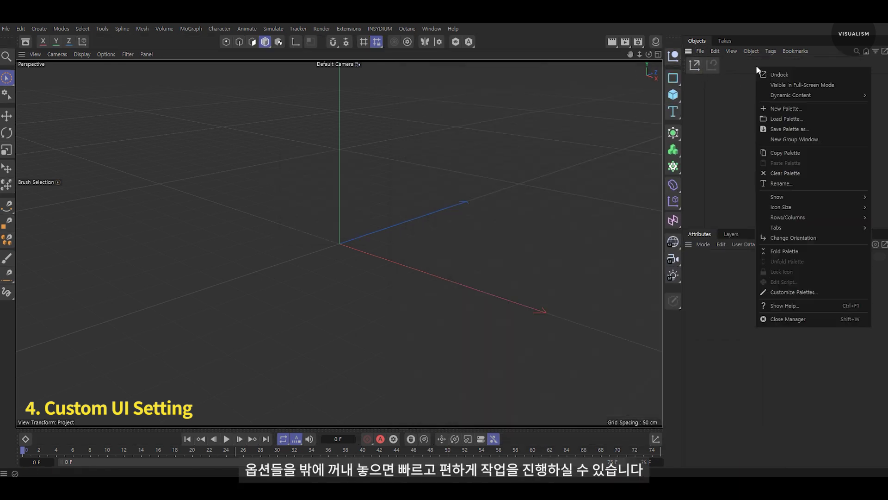
pyautogui.click(739, 239)
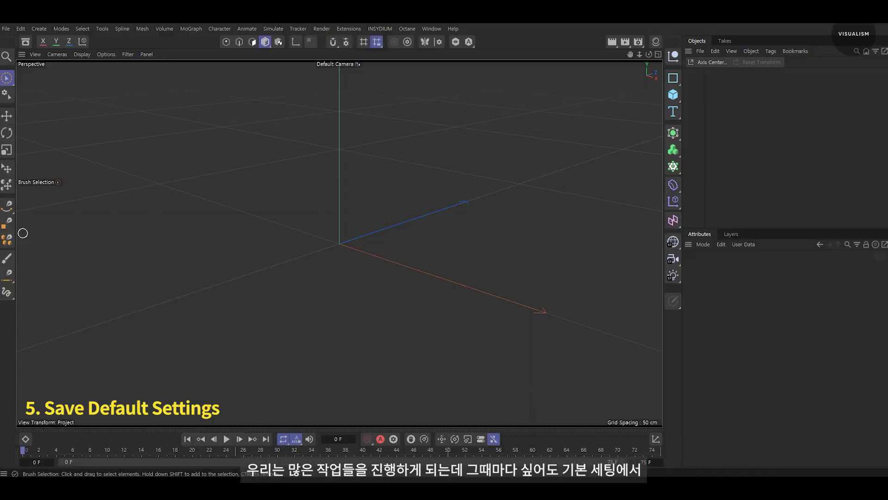
# Set the Render Settings output frame rate to 30 fps
pyautogui.click(639, 41)
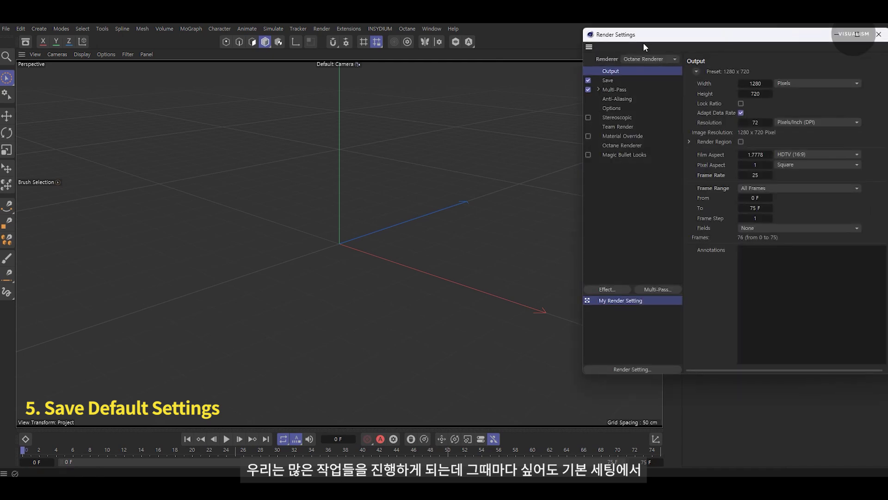
pyautogui.moveTo(643, 40); pyautogui.dragTo(364, 125)
pyautogui.moveTo(459, 120); pyautogui.dragTo(430, 43)
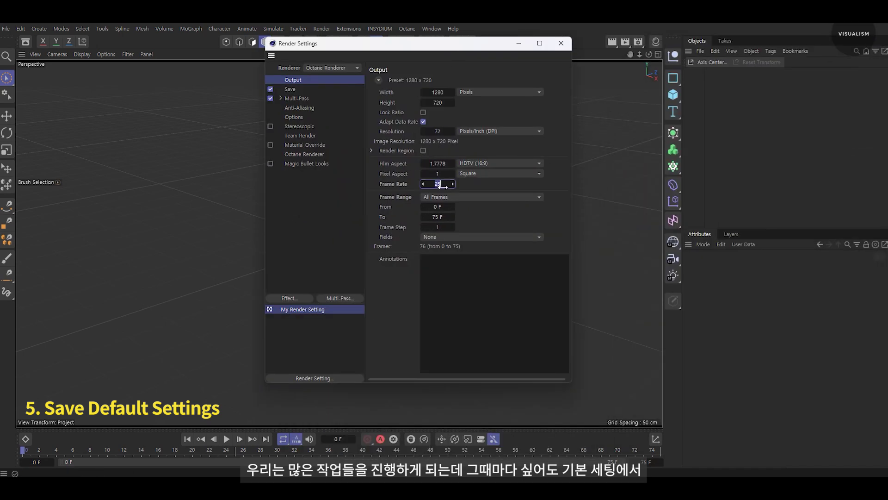
pyautogui.write('30')
pyautogui.press('Return')
pyautogui.click(423, 112)
pyautogui.write('1080')
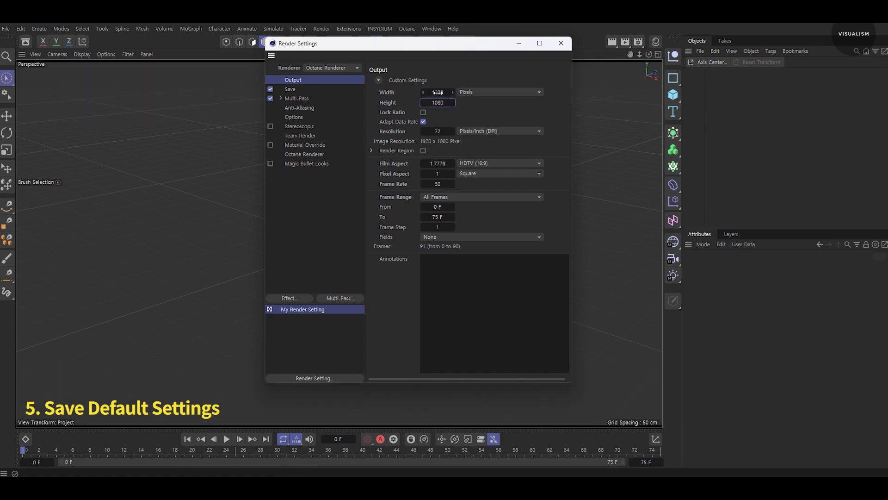
# Reopen Render Settings and review the Save and Octane Renderer pages
pyautogui.click(562, 43)
pyautogui.click(638, 42)
pyautogui.click(522, 82)
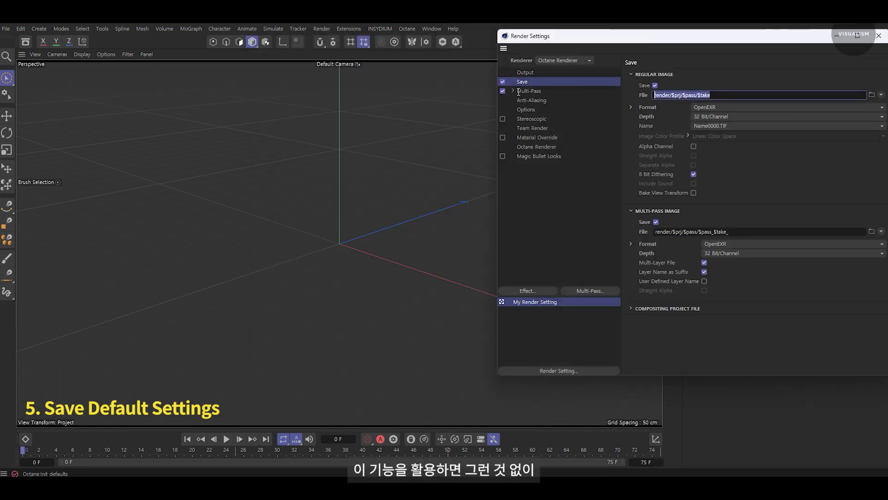
pyautogui.click(541, 147)
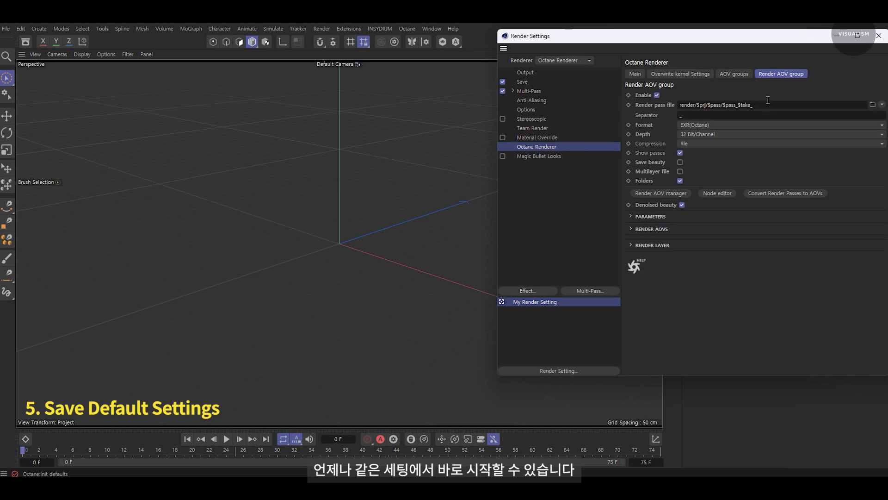
# Add a null, rename Null.1 to 'object', and begin renaming the next null
pyautogui.click(674, 56)
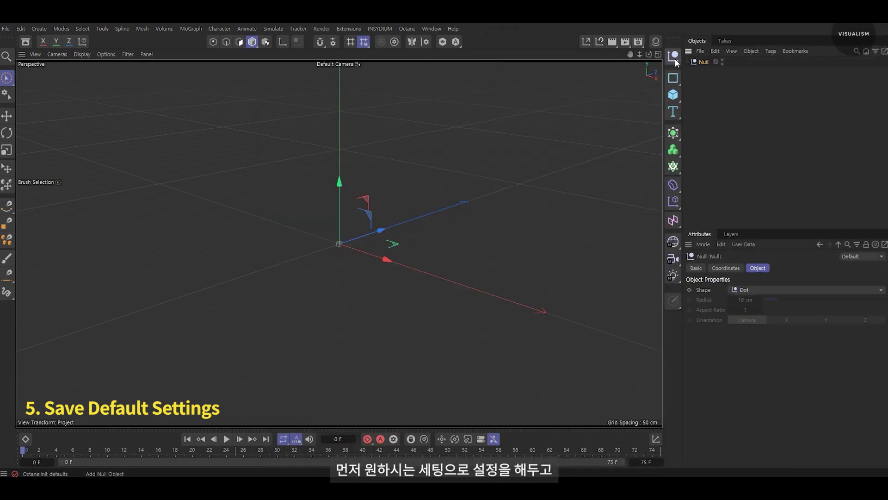
pyautogui.doubleClick(715, 72)
pyautogui.write('ject')
pyautogui.press('Return')
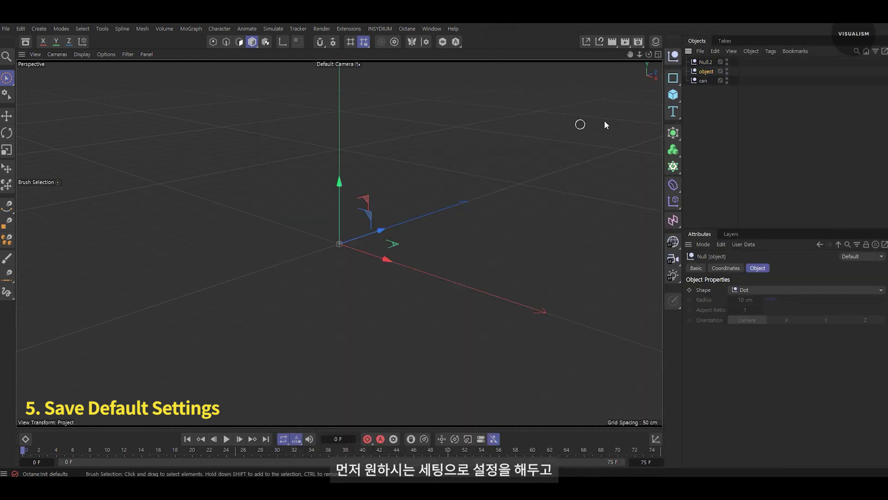
pyautogui.doubleClick(708, 81)
pyautogui.click(711, 64)
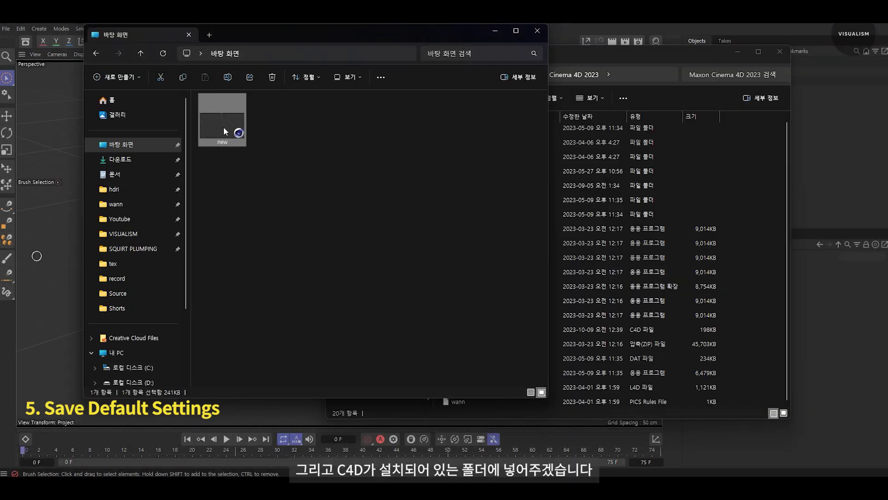
# Move new.c4d from the Desktop into Maxon Cinema 4D 2023, replacing the existing file
pyautogui.click(641, 77)
pyautogui.moveTo(303, 34); pyautogui.dragTo(229, 32)
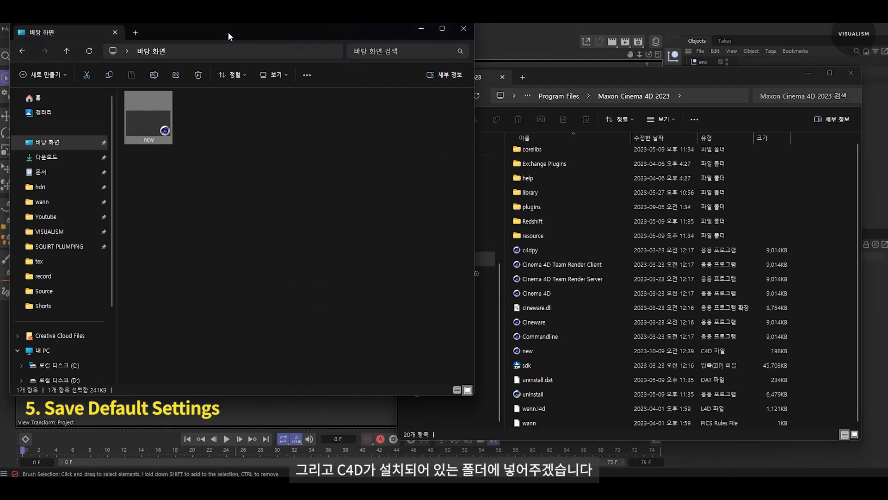
pyautogui.moveTo(148, 115)
pyautogui.mouseDown()
pyautogui.moveTo(302, 171)
pyautogui.moveTo(865, 273)
pyautogui.moveTo(158, 135)
pyautogui.moveTo(833, 314)
pyautogui.mouseUp()
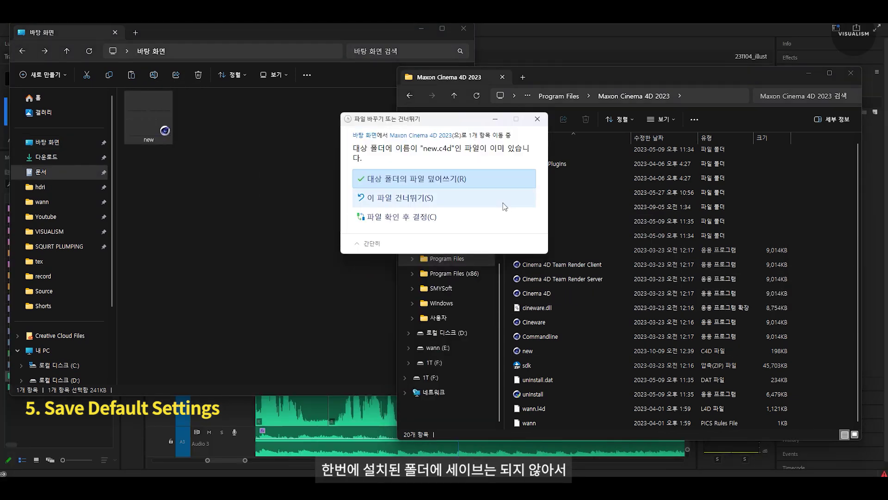
pyautogui.click(429, 180)
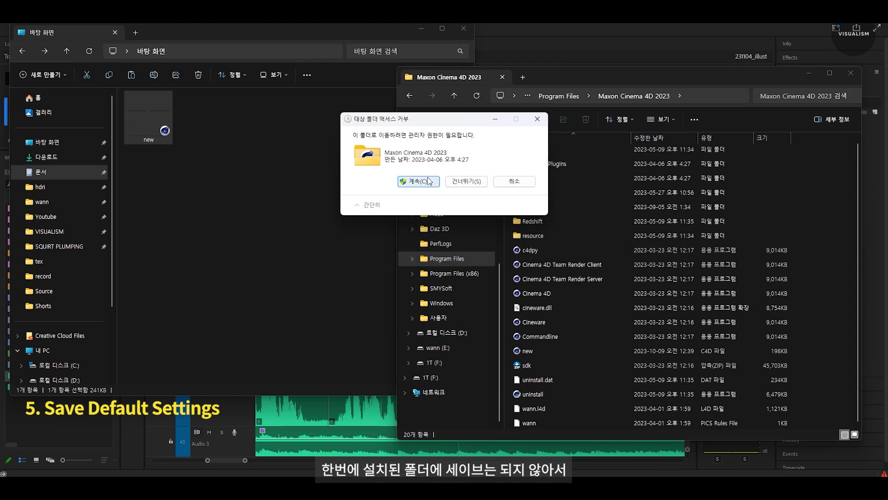
pyautogui.click(410, 232)
# Relaunch Cinema 4D and check the Save, Octane Renderer and Render AOV defaults
pyautogui.click(541, 292)
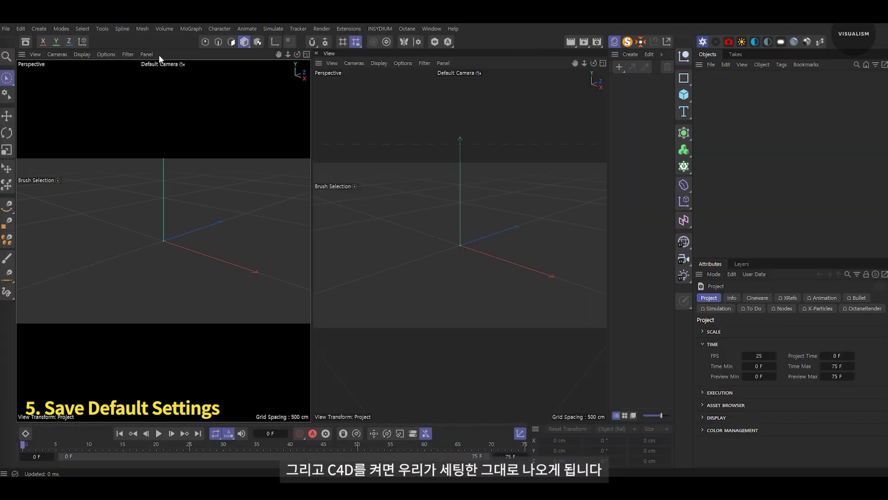
pyautogui.click(597, 42)
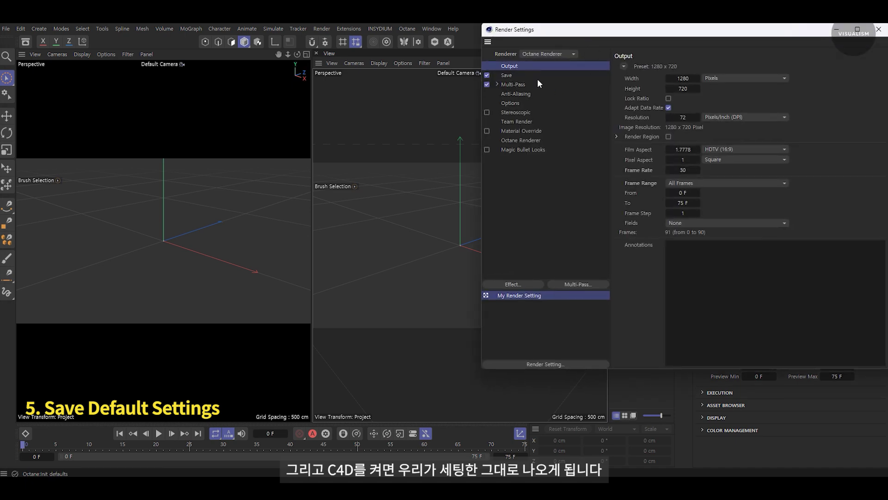
pyautogui.click(507, 75)
pyautogui.click(528, 140)
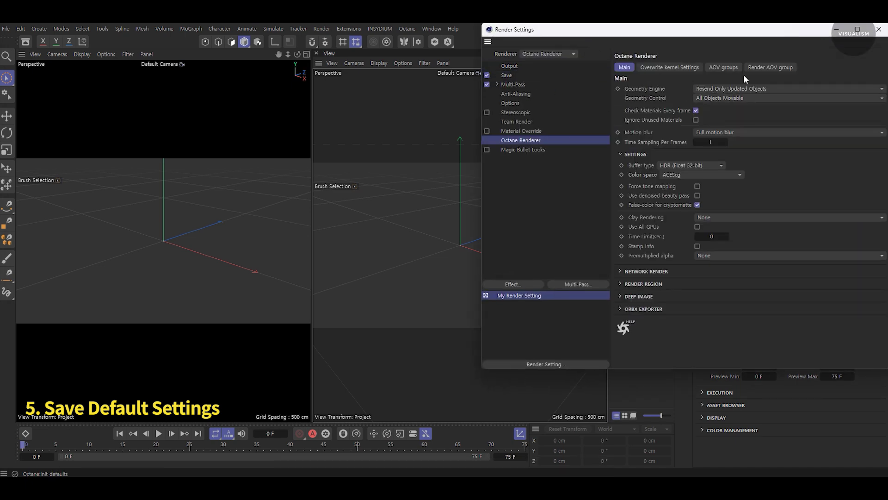
pyautogui.click(763, 67)
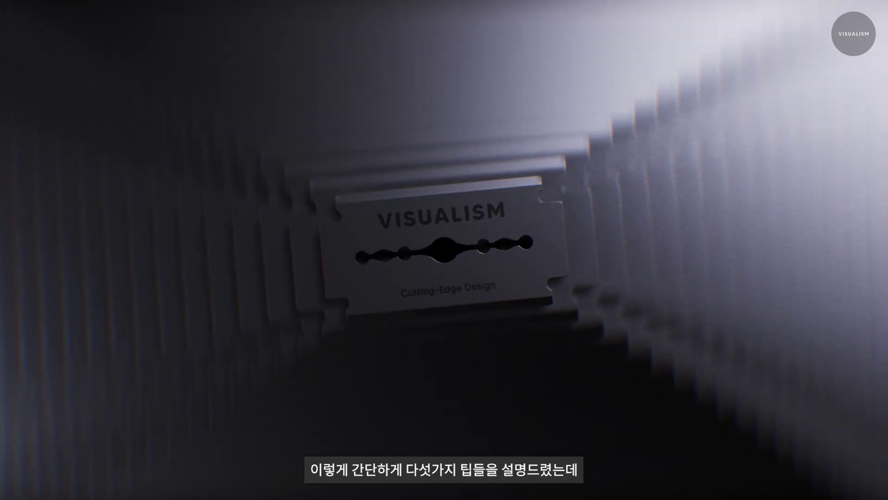